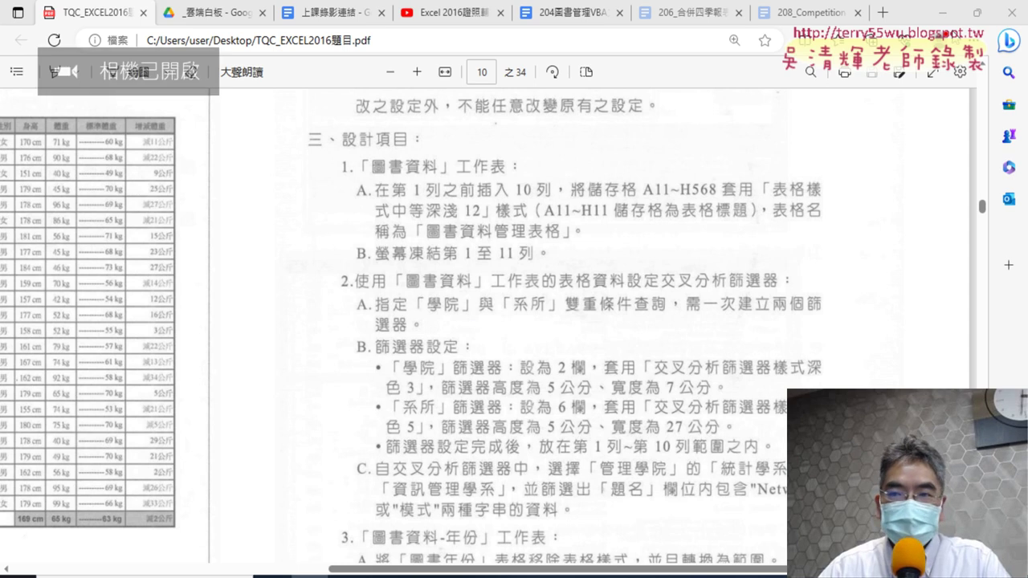
# Step: Minimize the Edge PDF to reveal the EXD02 workbook's 圖書資料 sheet with its slicers
pyautogui.click(950, 14)
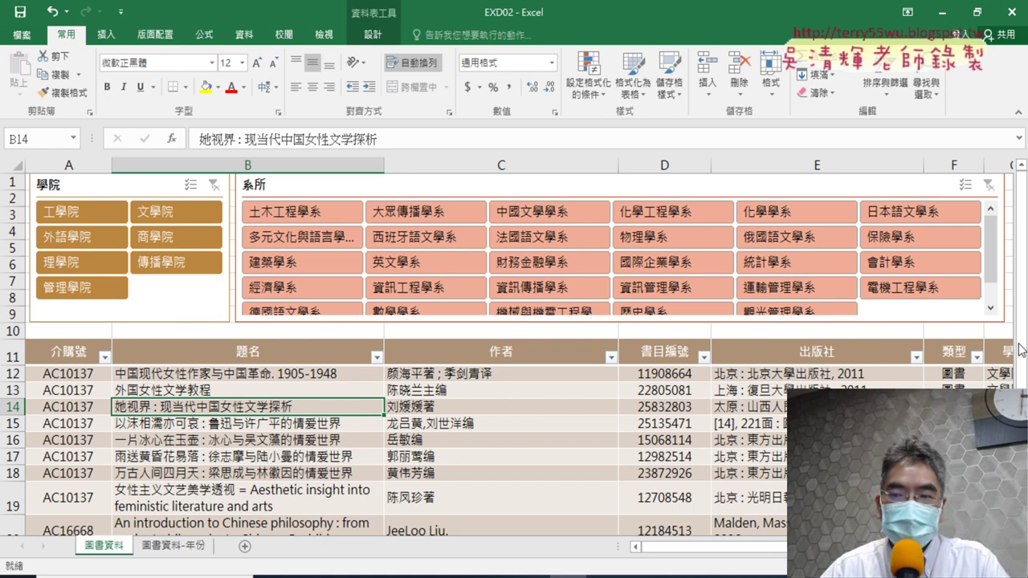
pyautogui.scroll(-1, 938, 377)
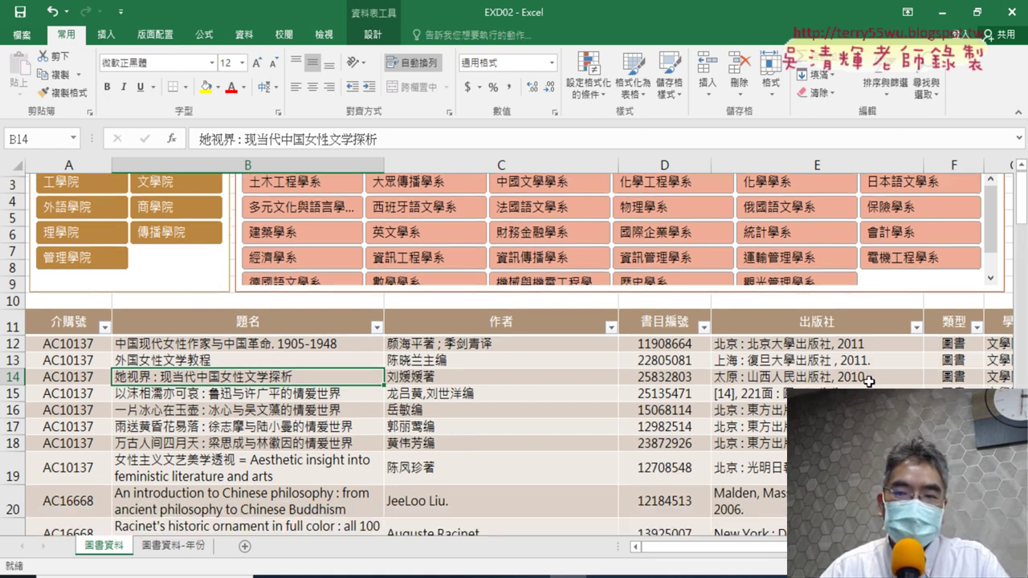
pyautogui.scroll(-3, 900, 379)
pyautogui.scroll(-3, 867, 379)
pyautogui.scroll(-3, 870, 384)
pyautogui.scroll(1, 870, 384)
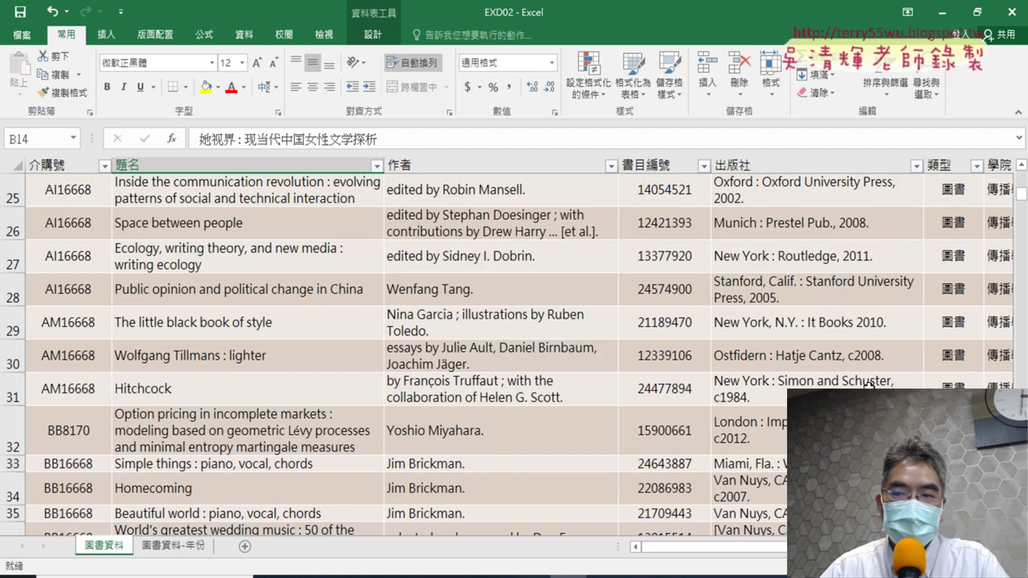
pyautogui.scroll(8, 869, 385)
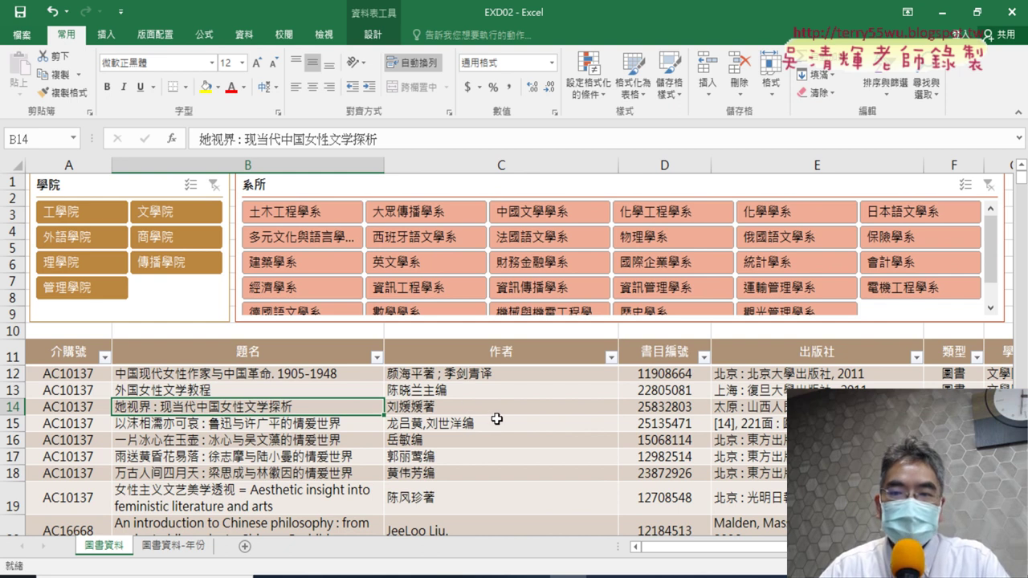
pyautogui.scroll(-2, 497, 417)
pyautogui.scroll(-2, 497, 418)
pyautogui.scroll(-2, 497, 420)
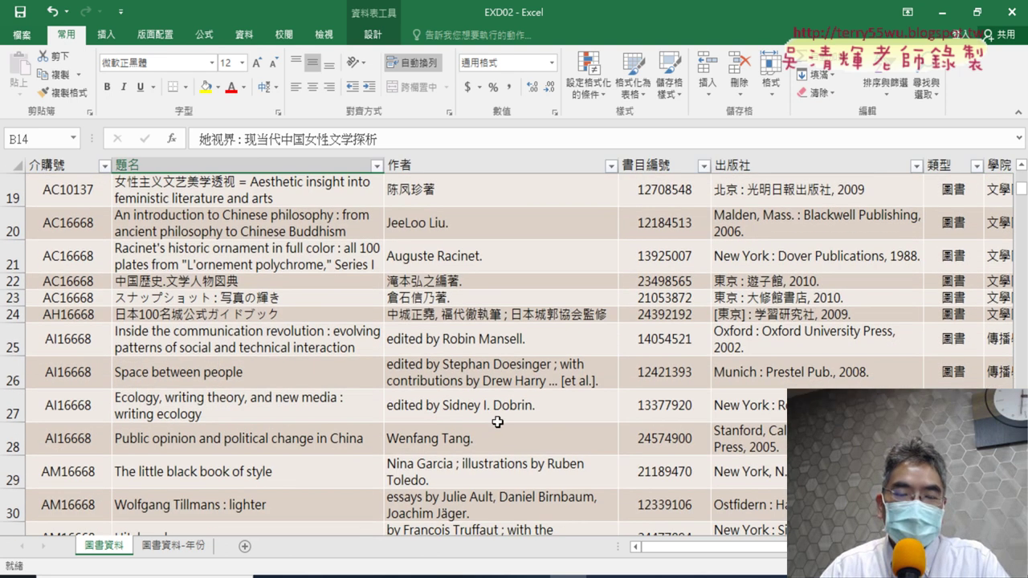
pyautogui.scroll(-3, 497, 421)
pyautogui.scroll(5, 497, 422)
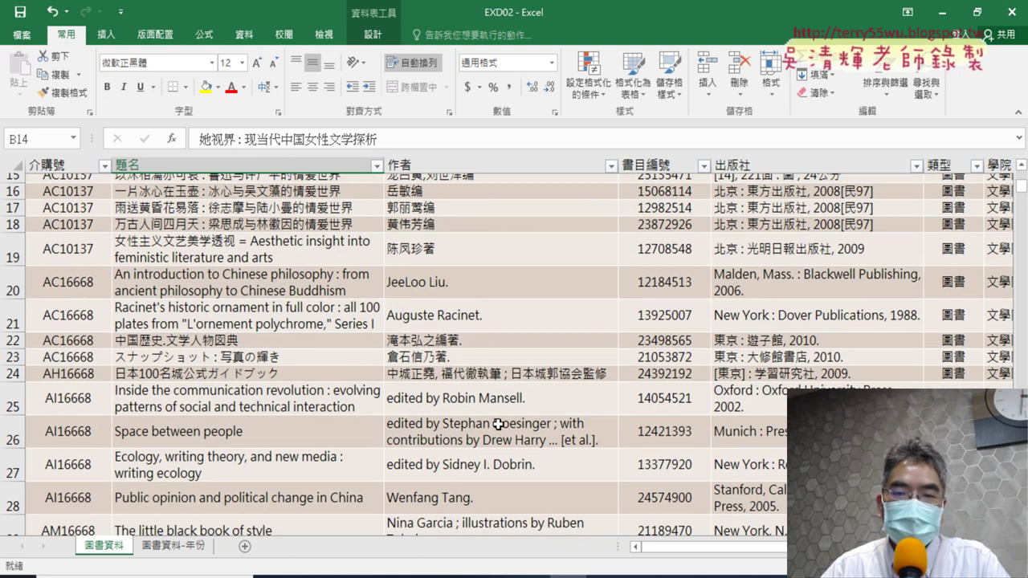
pyautogui.scroll(4, 497, 422)
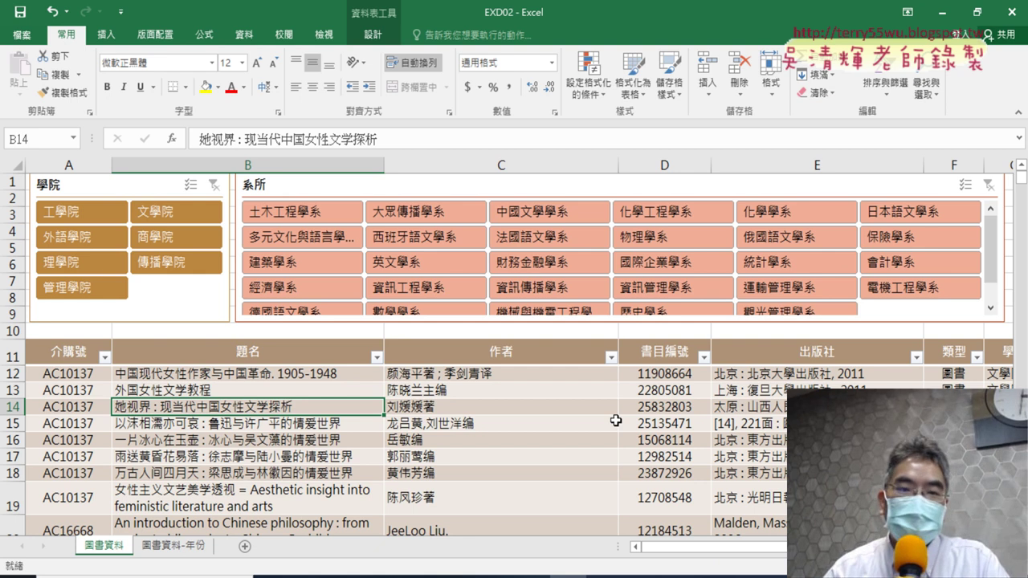
# Step: Look over the 檢視 tab's 凍結窗格 options without choosing one, then return to the Edge PDF at page 10
pyautogui.click(325, 36)
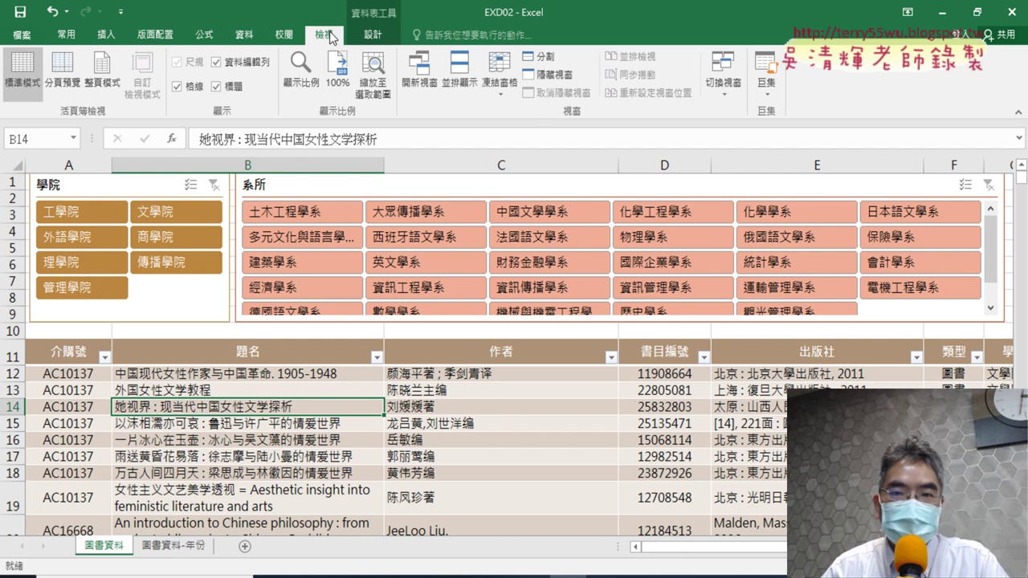
pyautogui.click(502, 95)
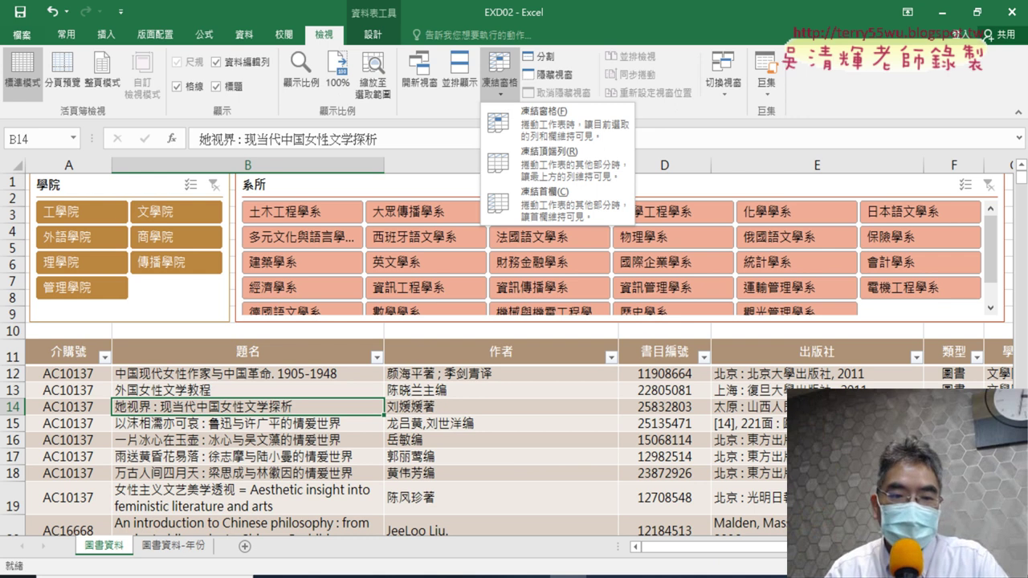
pyautogui.press('Escape')
pyautogui.hotkey('alt', 'Tab')
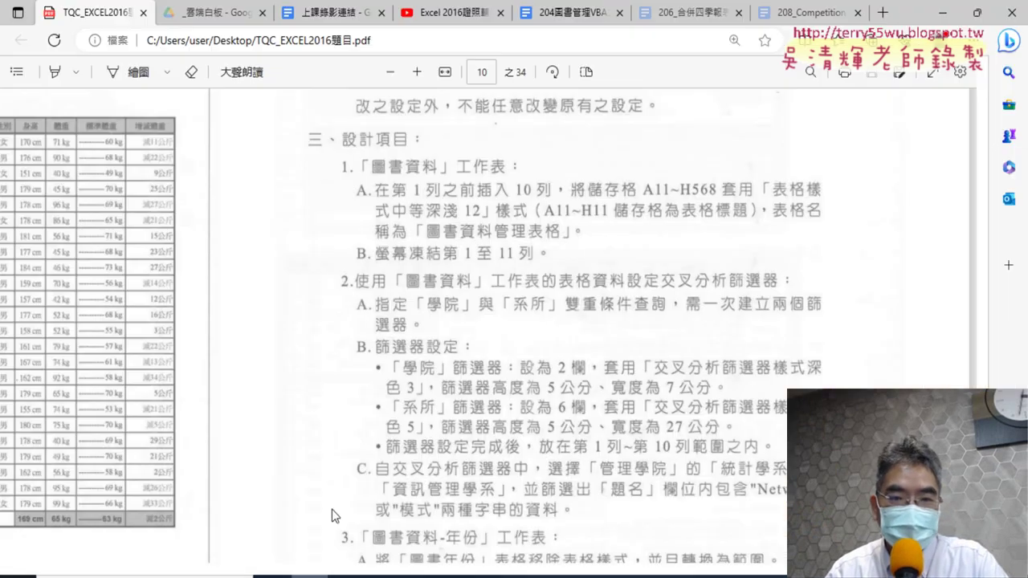
# Step: Minimize the PDF and select rows 1 through 11 on the 圖書資料 sheet
pyautogui.click(942, 12)
pyautogui.moveTo(10, 182); pyautogui.dragTo(11, 356)
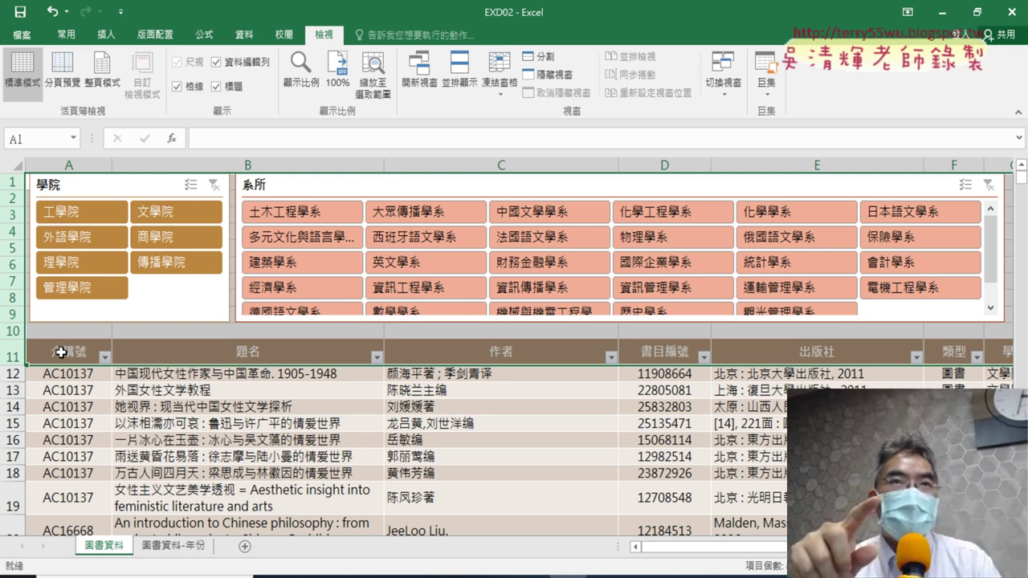
# Step: Select row 11 and freeze panes so rows 1–10 stay fixed
pyautogui.click(12, 374)
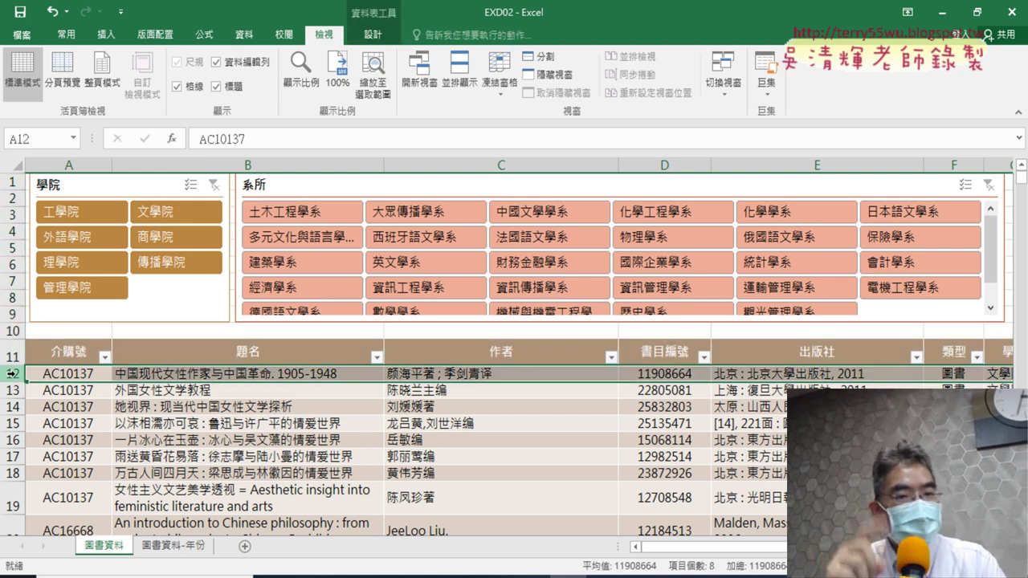
pyautogui.click(11, 356)
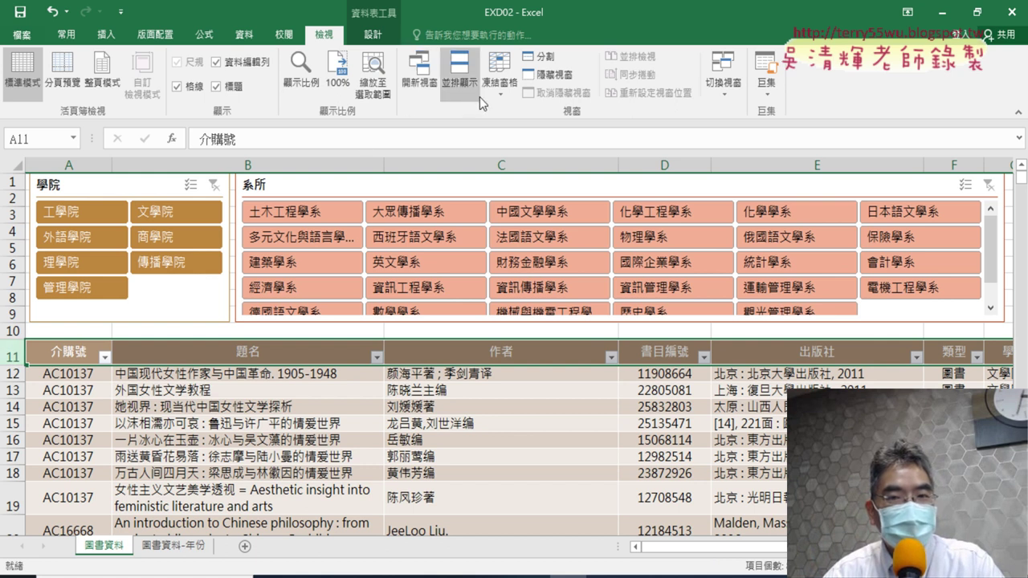
pyautogui.click(499, 98)
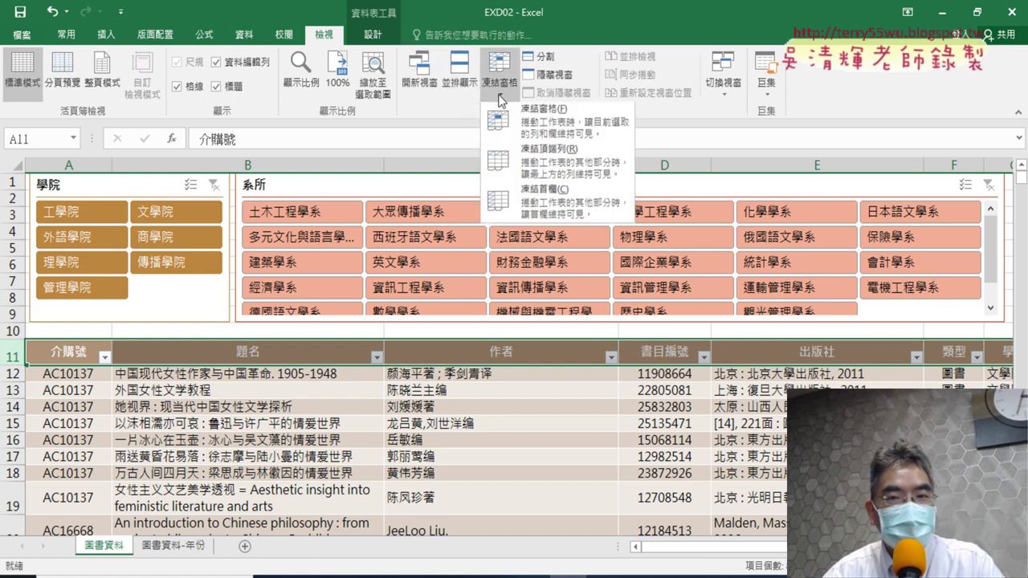
pyautogui.click(562, 125)
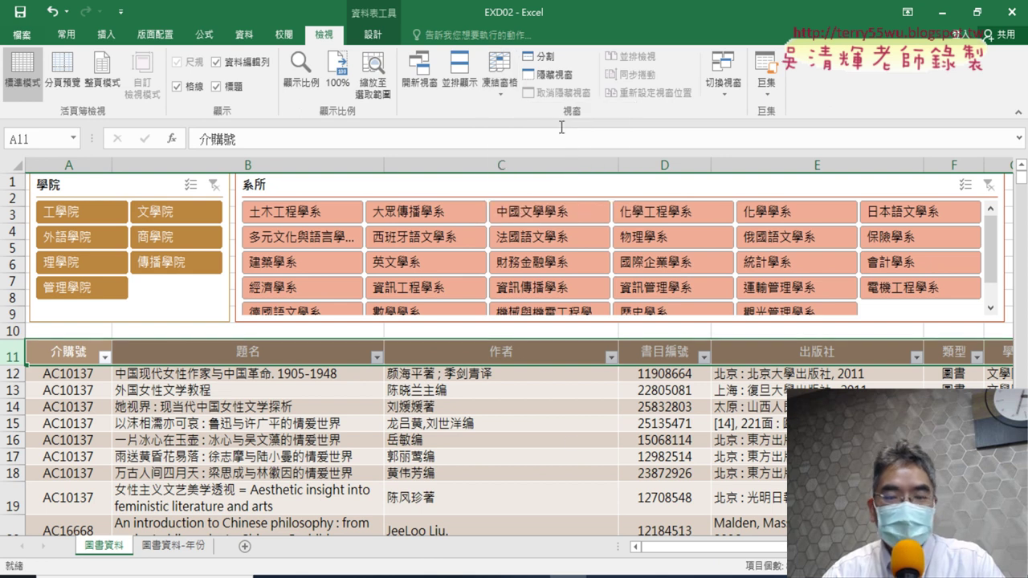
# Step: Scroll the book list down and up to check that rows 1–10 stay frozen
pyautogui.scroll(-1, 612, 428)
pyautogui.scroll(-2, 612, 428)
pyautogui.scroll(-2, 612, 425)
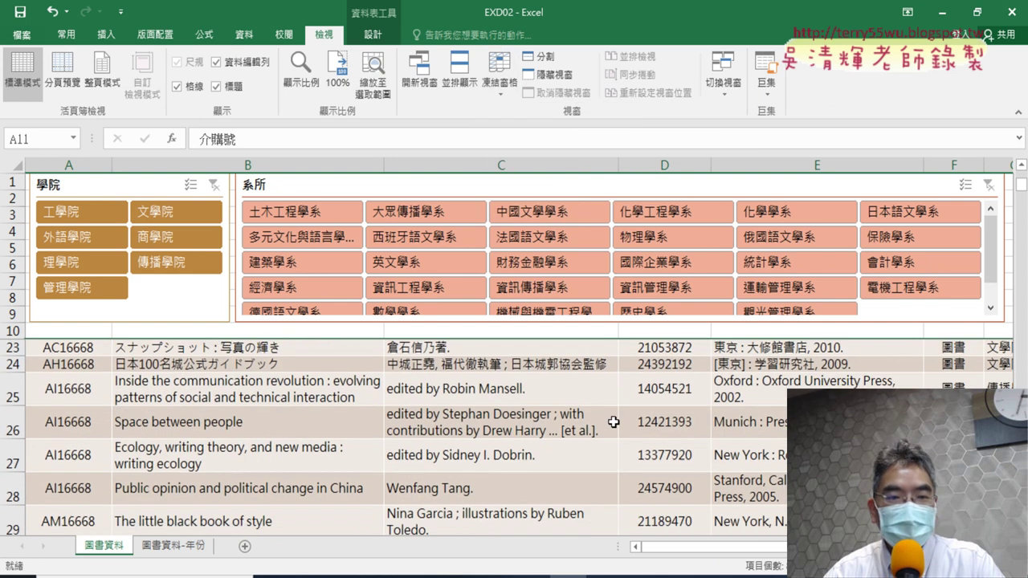
pyautogui.scroll(-4, 612, 421)
pyautogui.scroll(-4, 612, 418)
pyautogui.scroll(-2, 613, 418)
pyautogui.scroll(7, 612, 416)
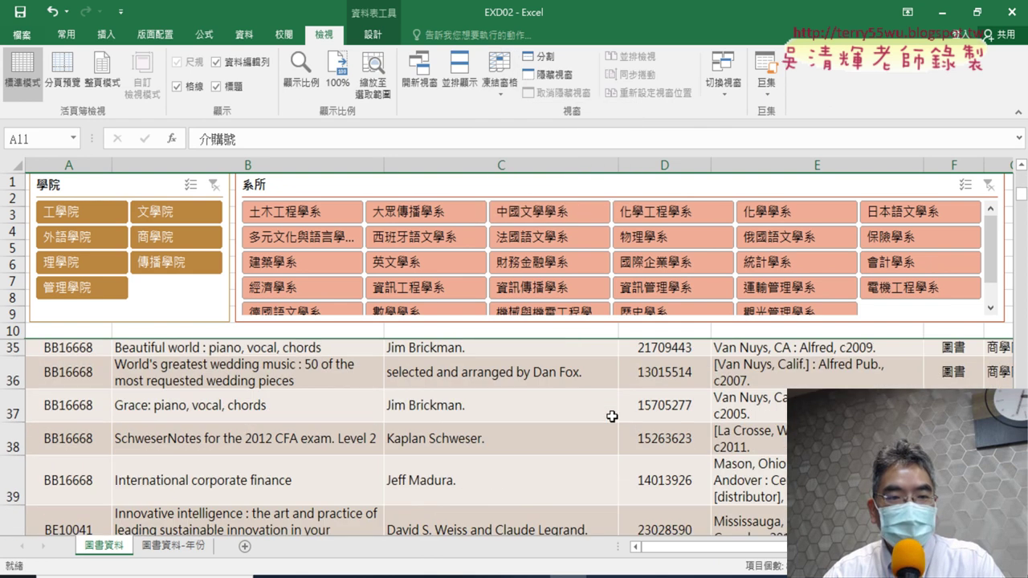
pyautogui.scroll(7, 612, 415)
pyautogui.scroll(1, 612, 414)
pyautogui.scroll(-3, 611, 414)
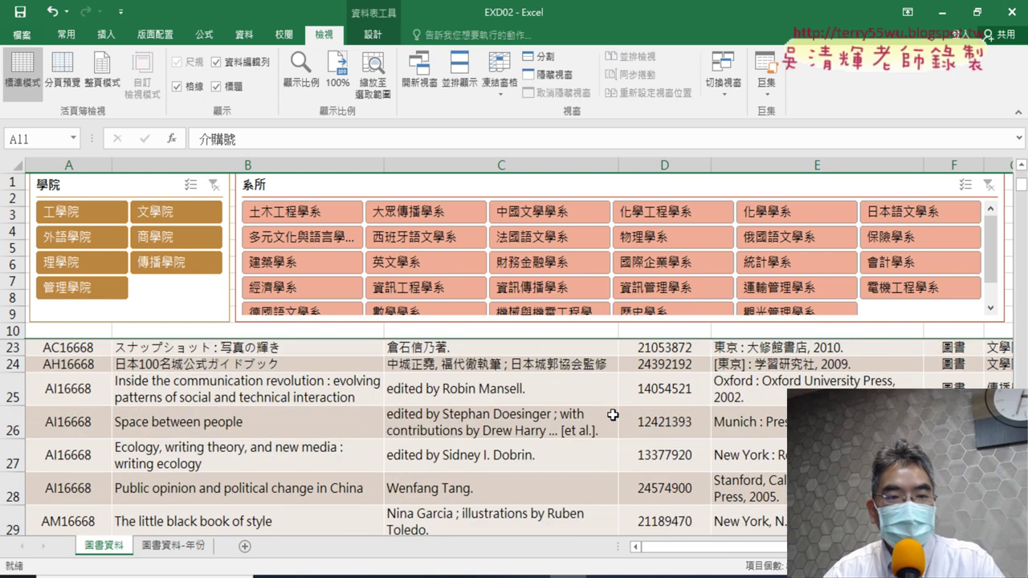
pyautogui.scroll(-9, 612, 414)
pyautogui.scroll(-5, 612, 414)
pyautogui.scroll(-5, 613, 414)
pyautogui.scroll(5, 613, 414)
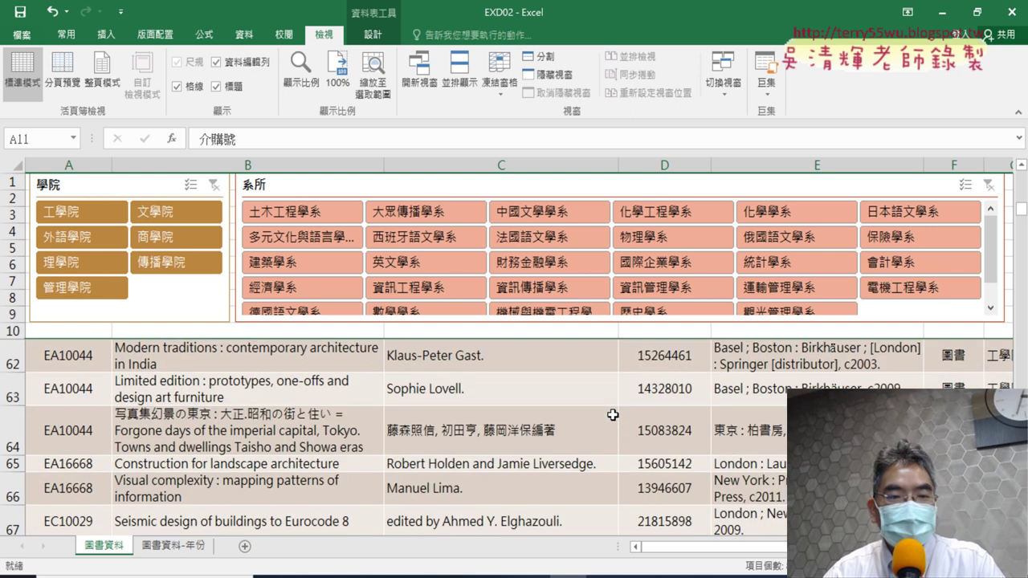
pyautogui.scroll(7, 613, 414)
pyautogui.scroll(8, 613, 414)
pyautogui.scroll(2, 613, 414)
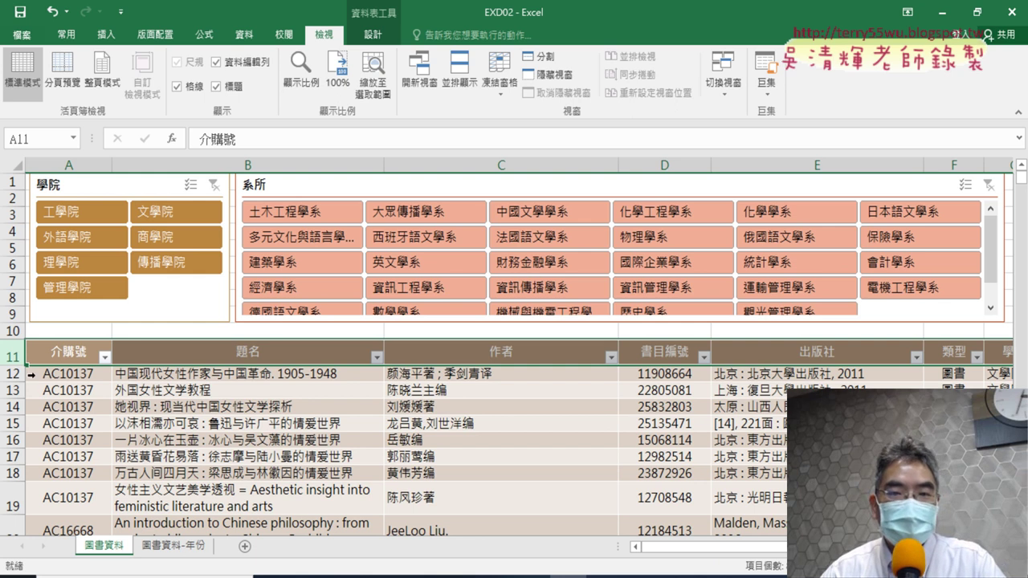
# Step: Unfreeze the panes, then freeze above row 12 so rows 1–11 stay fixed
pyautogui.click(496, 88)
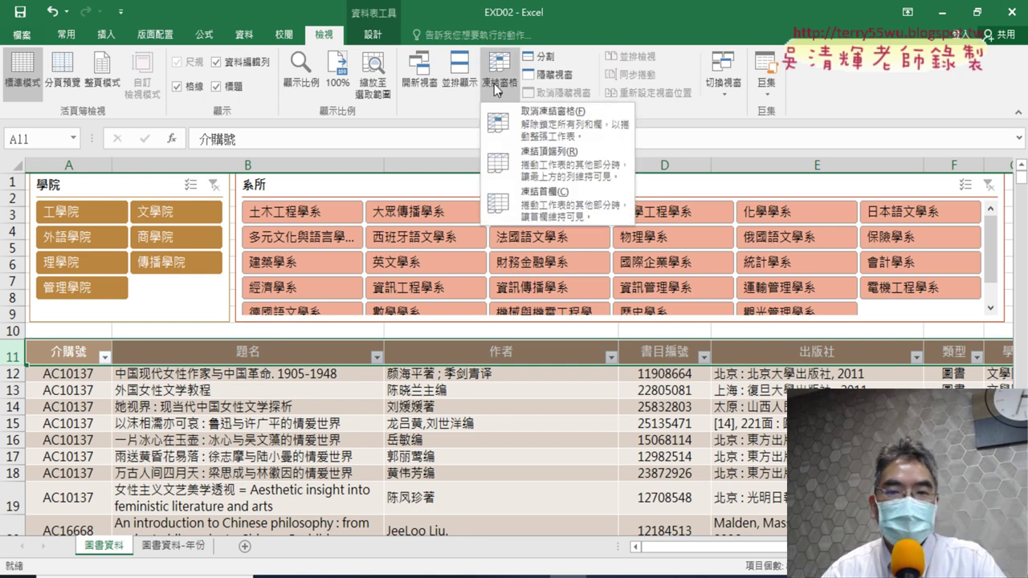
pyautogui.click(552, 137)
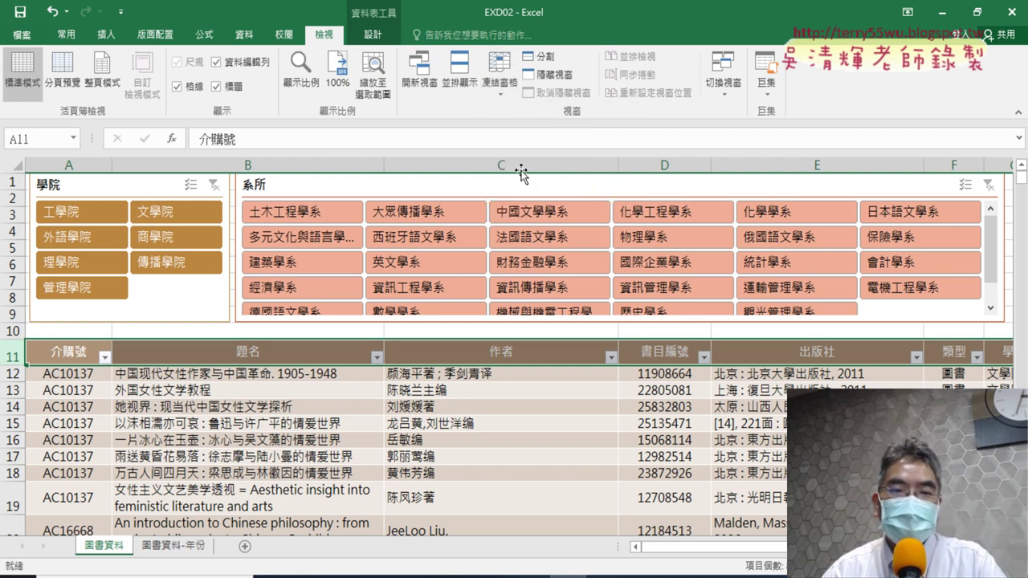
pyautogui.click(13, 373)
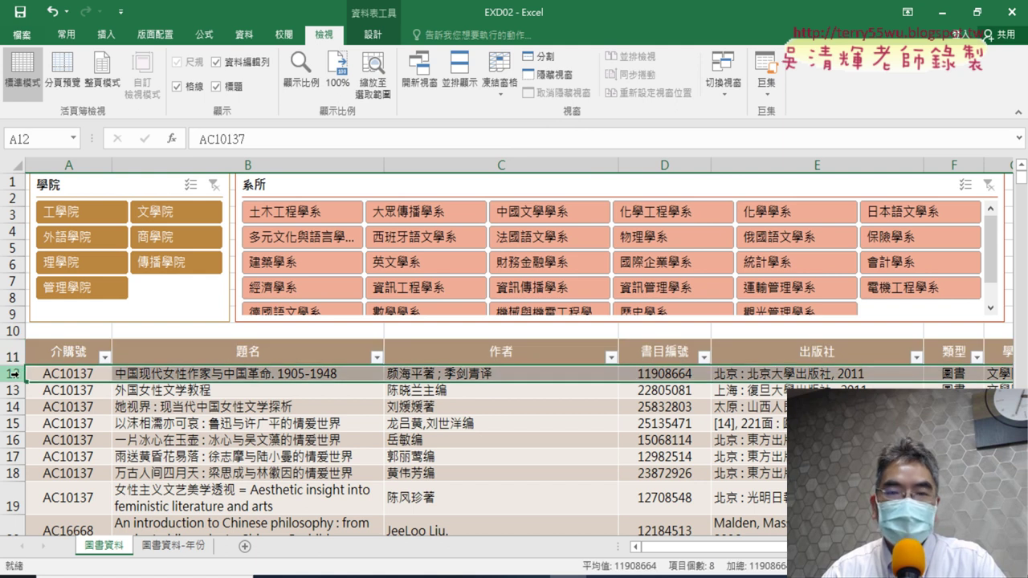
pyautogui.click(500, 80)
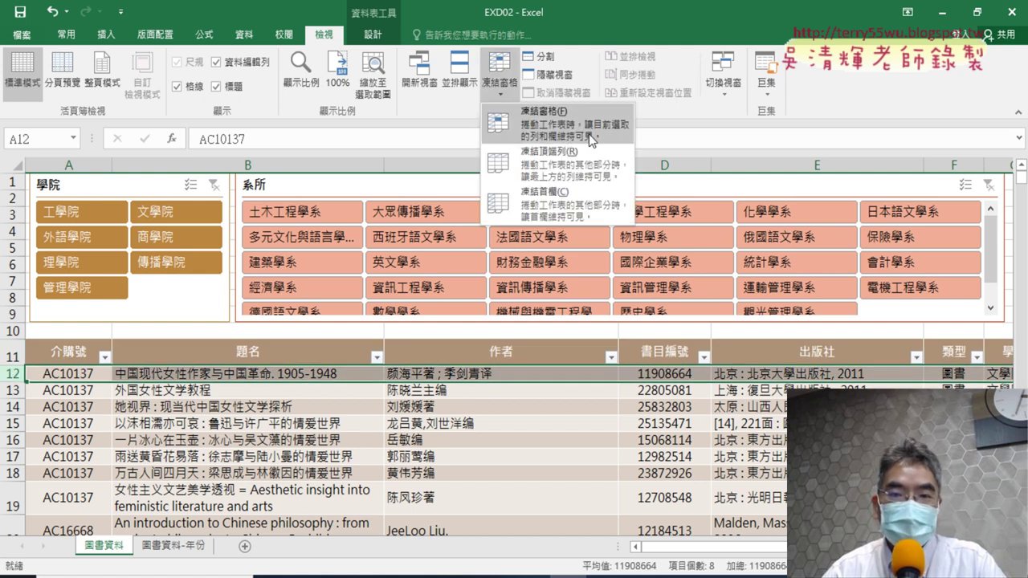
pyautogui.click(590, 138)
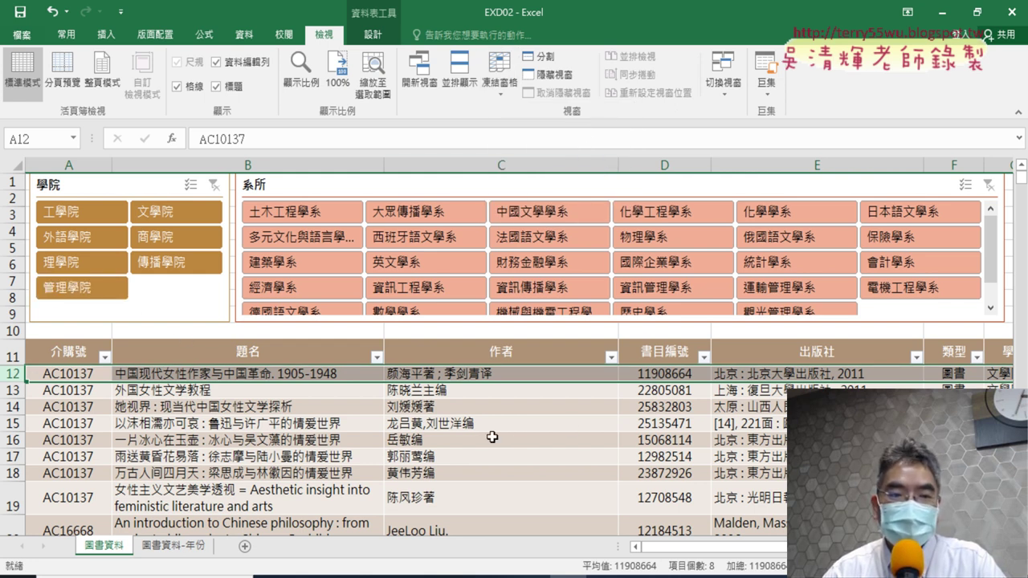
# Step: Scroll the records to confirm the slicers and row 11 header stay fixed, then highlight rows 1–11
pyautogui.scroll(-4, 526, 461)
pyautogui.scroll(-4, 526, 460)
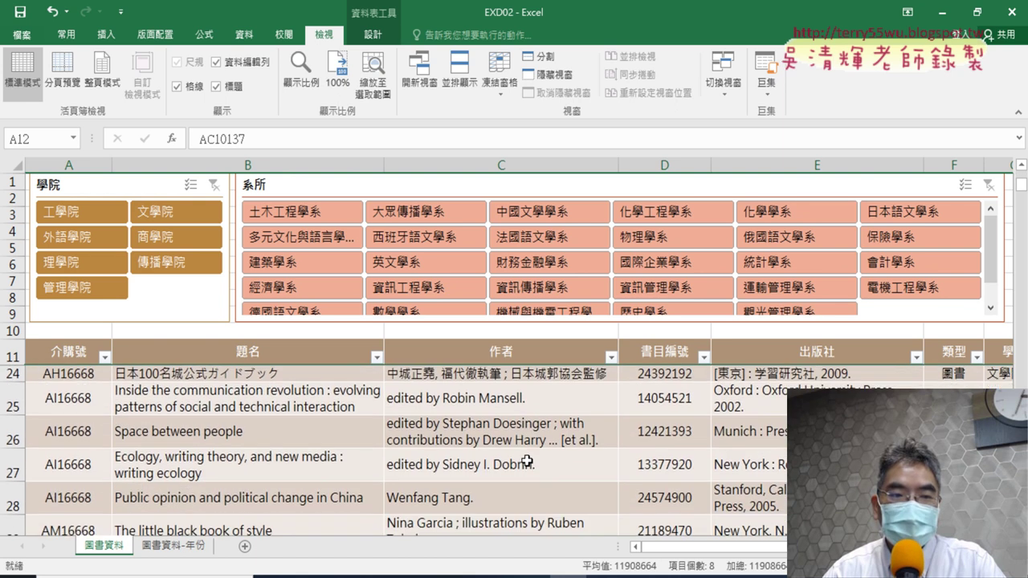
pyautogui.scroll(-3, 527, 461)
pyautogui.scroll(-5, 527, 460)
pyautogui.scroll(-6, 526, 459)
pyautogui.scroll(-7, 527, 459)
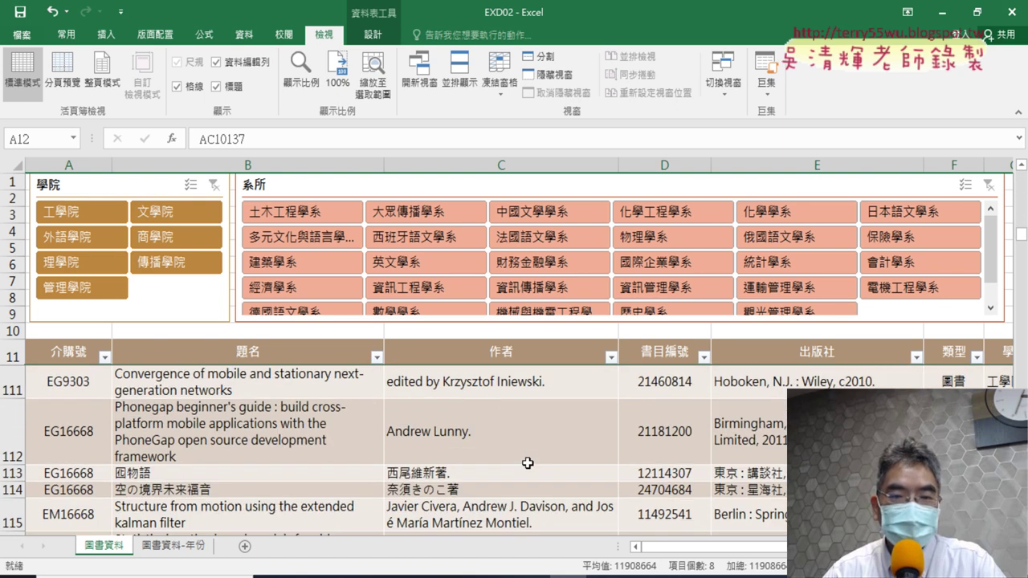
pyautogui.scroll(1, 526, 458)
pyautogui.scroll(5, 524, 455)
pyautogui.scroll(8, 525, 454)
pyautogui.scroll(8, 525, 455)
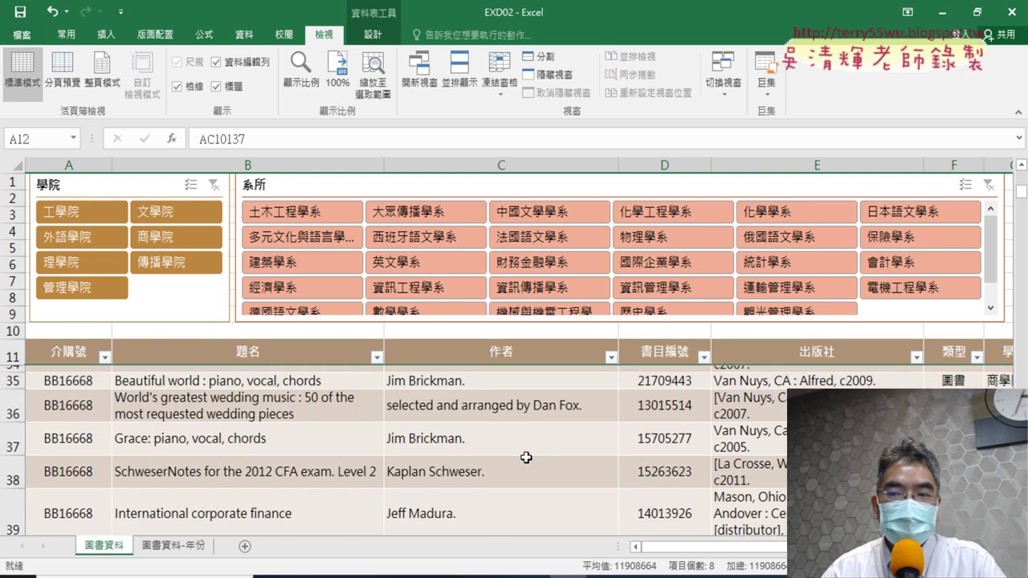
pyautogui.scroll(7, 525, 455)
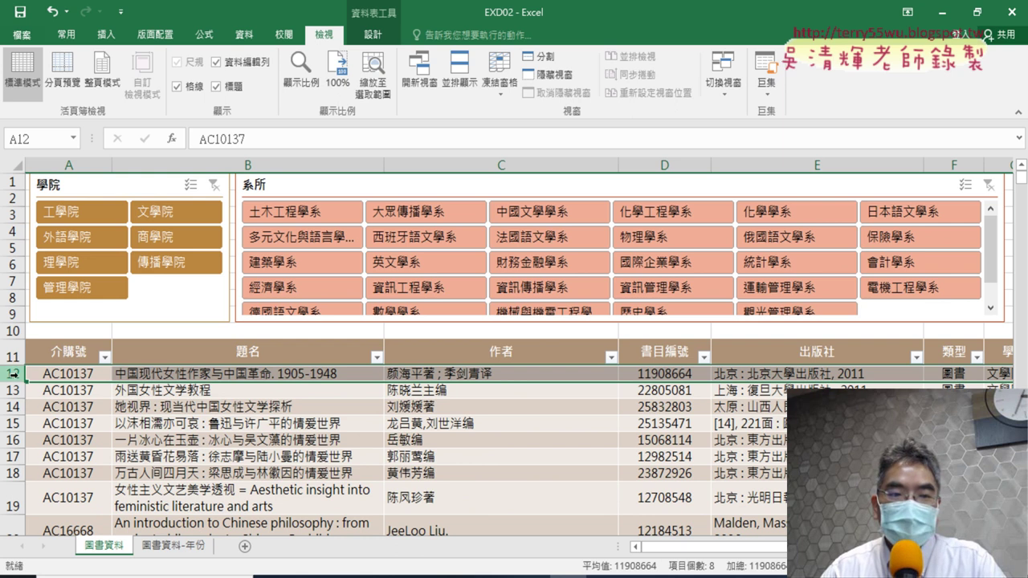
pyautogui.moveTo(16, 183); pyautogui.dragTo(16, 350)
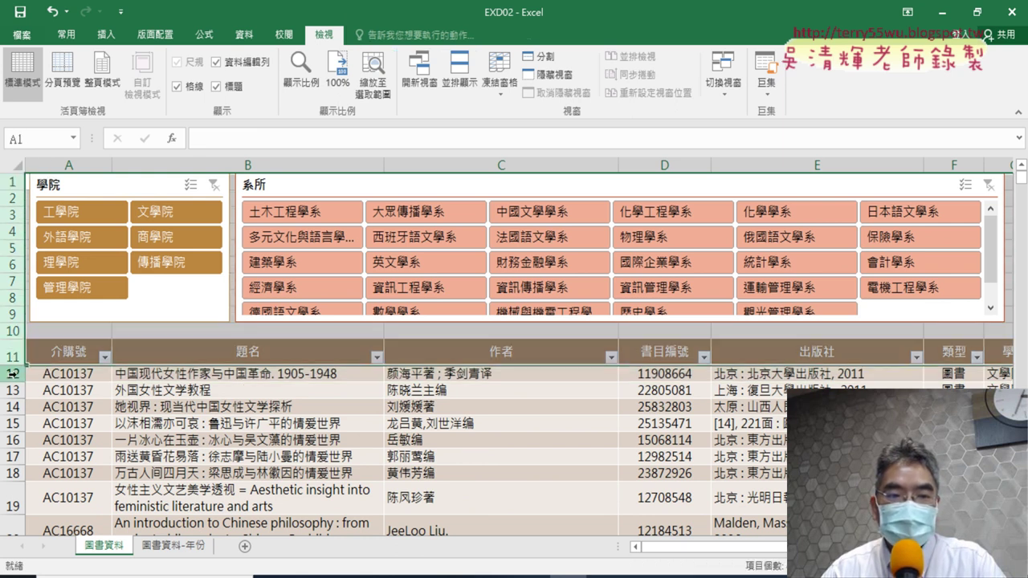
pyautogui.click(13, 373)
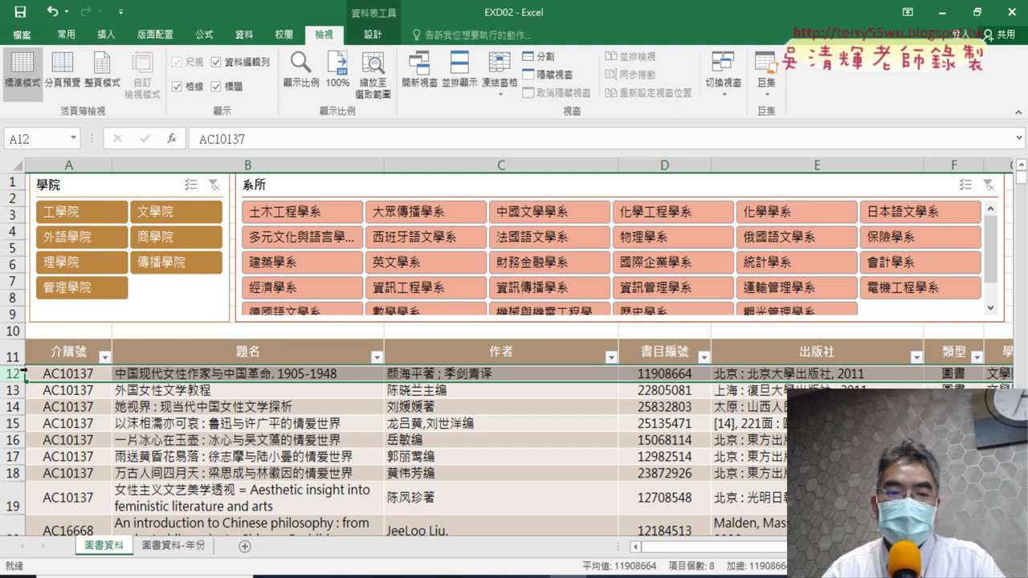
pyautogui.click(500, 91)
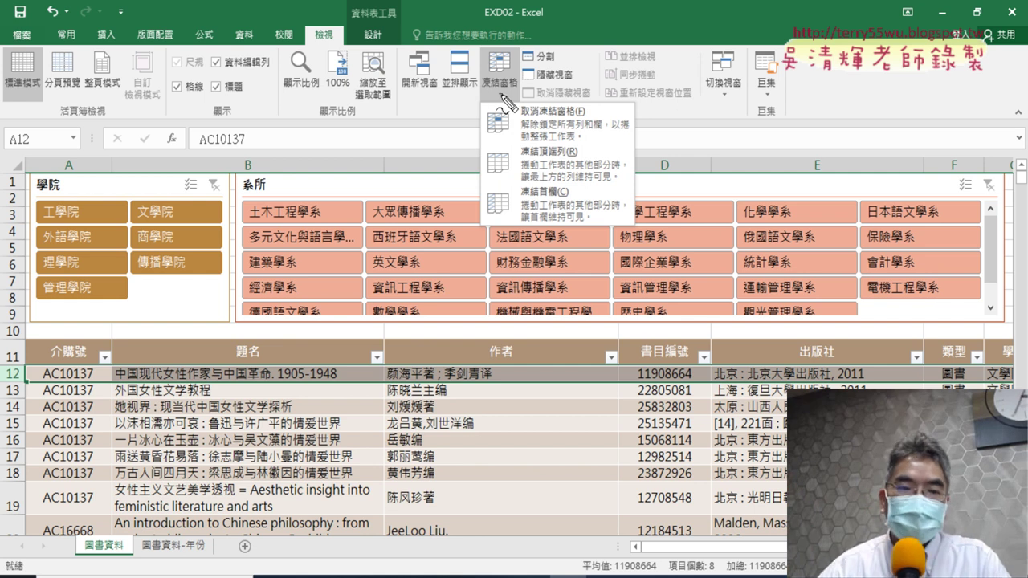
pyautogui.moveTo(596, 151)
pyautogui.mouseDown()
pyautogui.moveTo(518, 104)
pyautogui.moveTo(600, 138)
pyautogui.mouseUp()
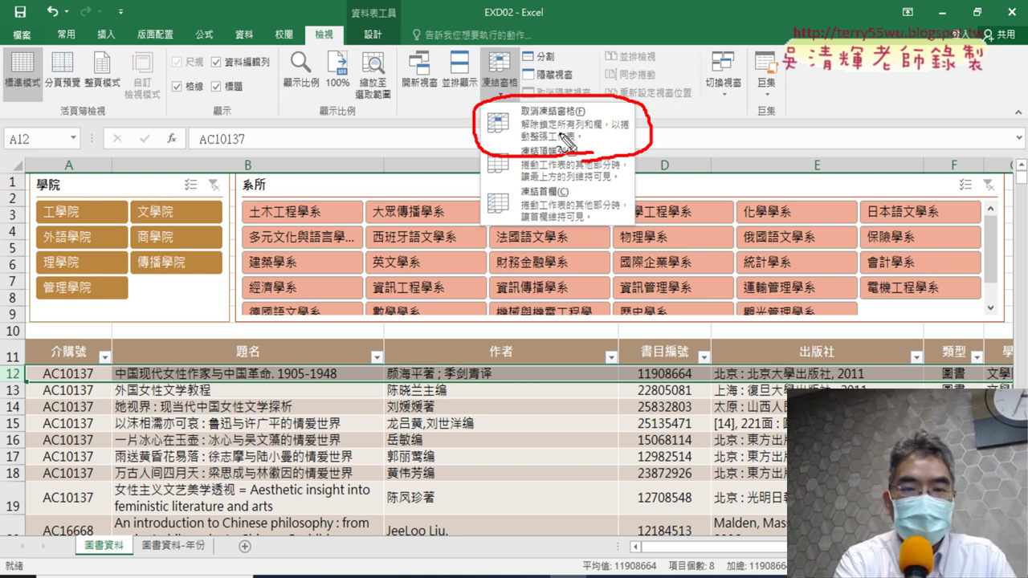
pyautogui.press('Escape')
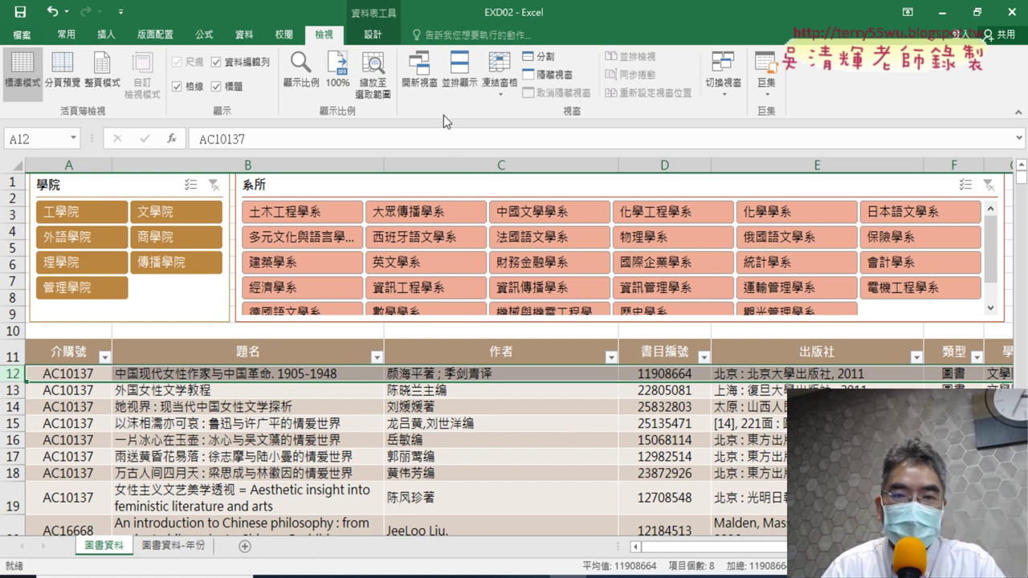
pyautogui.click(500, 93)
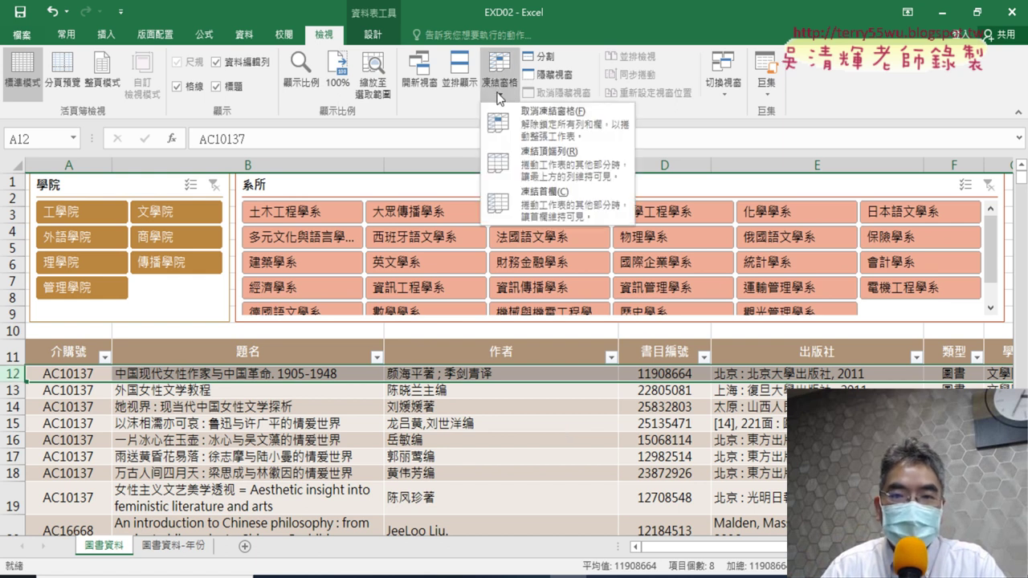
pyautogui.click(531, 135)
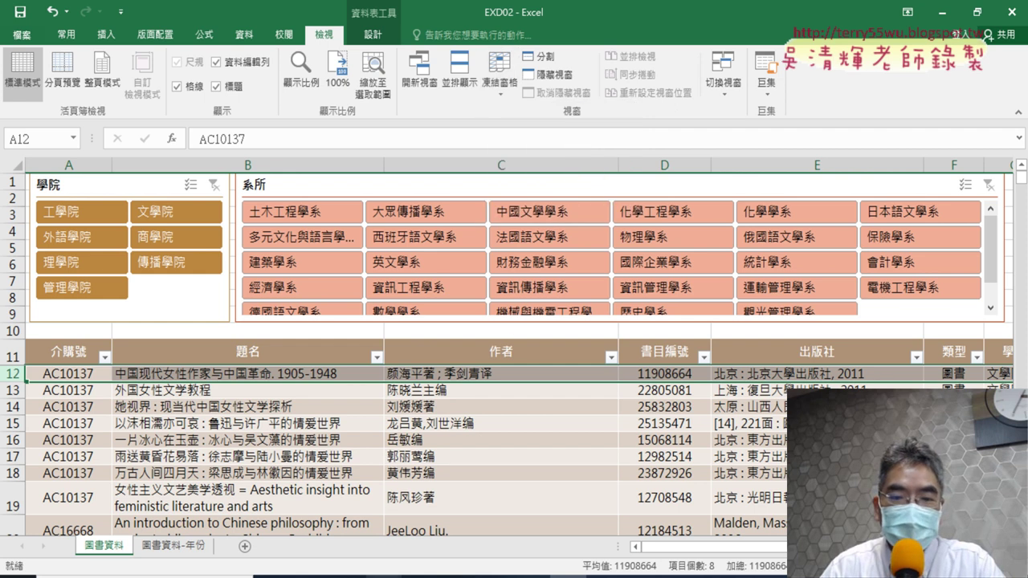
pyautogui.scroll(-2, 448, 487)
pyautogui.scroll(-3, 458, 481)
pyautogui.scroll(-5, 474, 474)
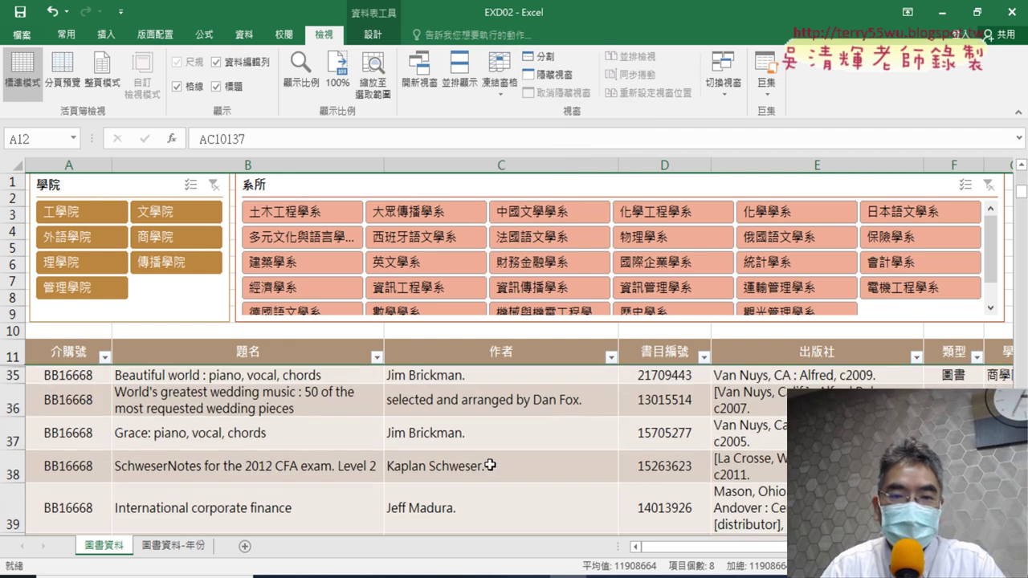
pyautogui.scroll(15, 490, 464)
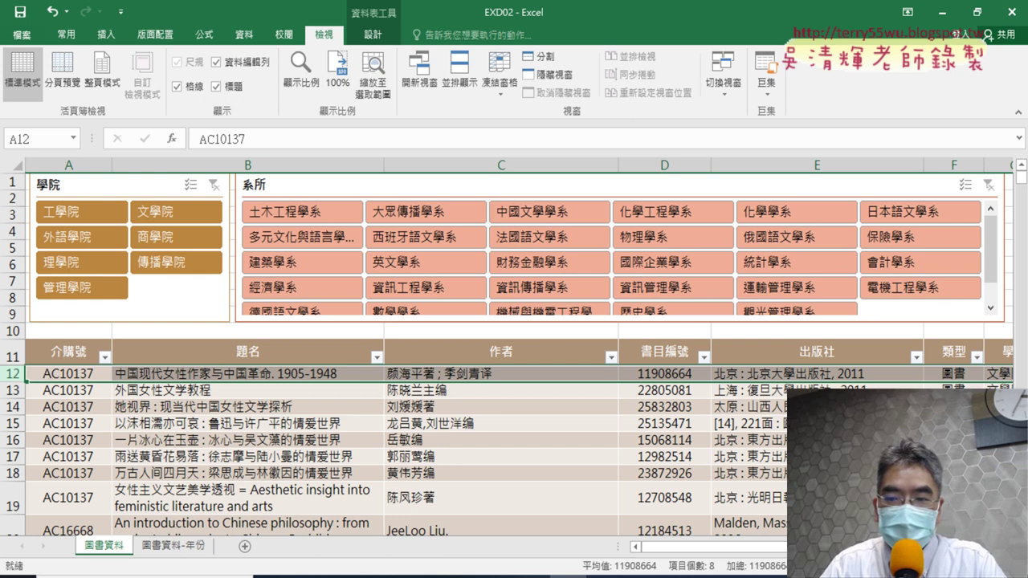
pyautogui.keyDown('ctrl'); pyautogui.scroll(-2, 144, 226); pyautogui.keyUp('ctrl')
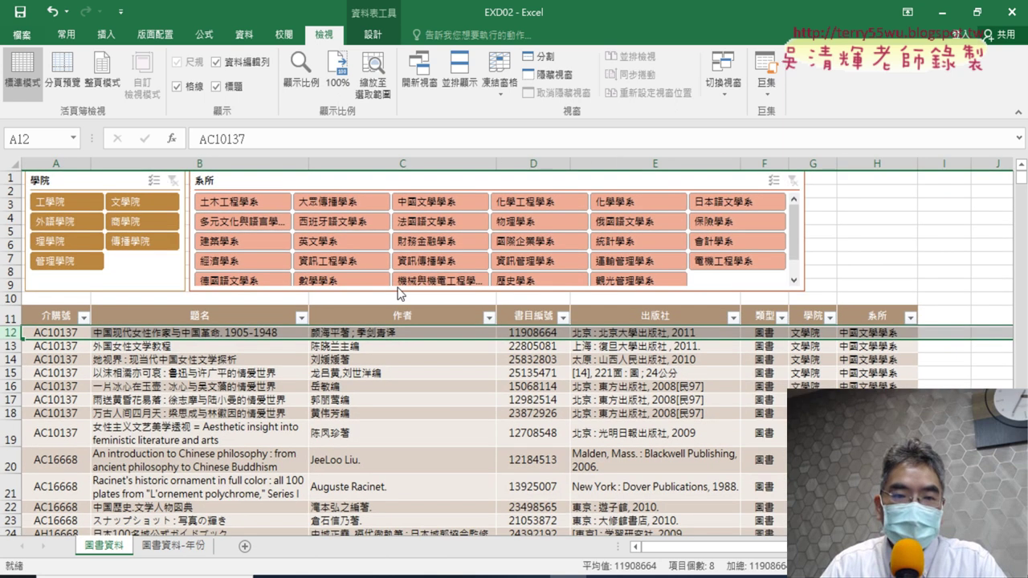
# Step: Filter the slicers to 工學院 and 土木工程學系, showing 42 of 557 records, and scroll through them
pyautogui.click(50, 205)
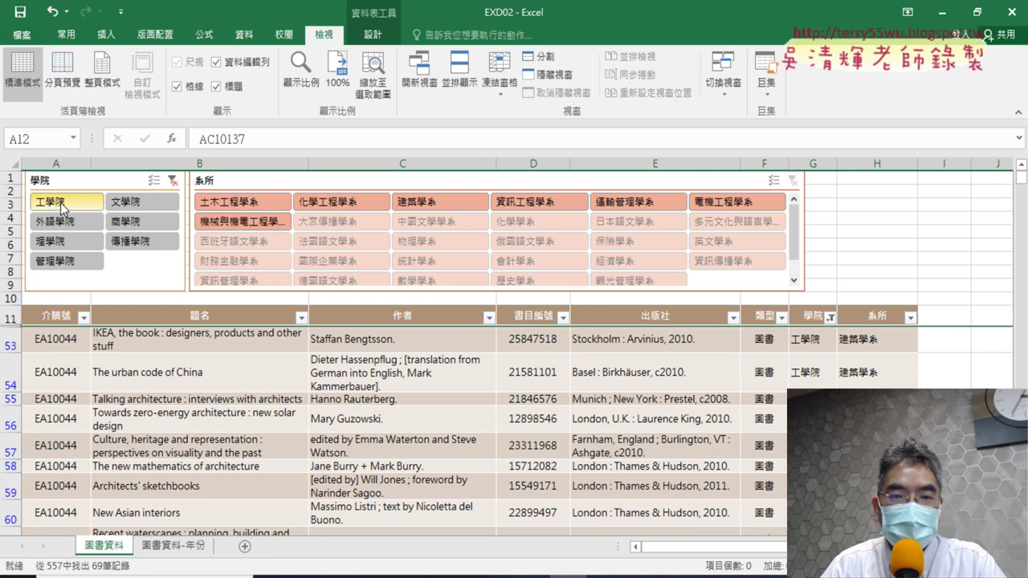
pyautogui.click(337, 204)
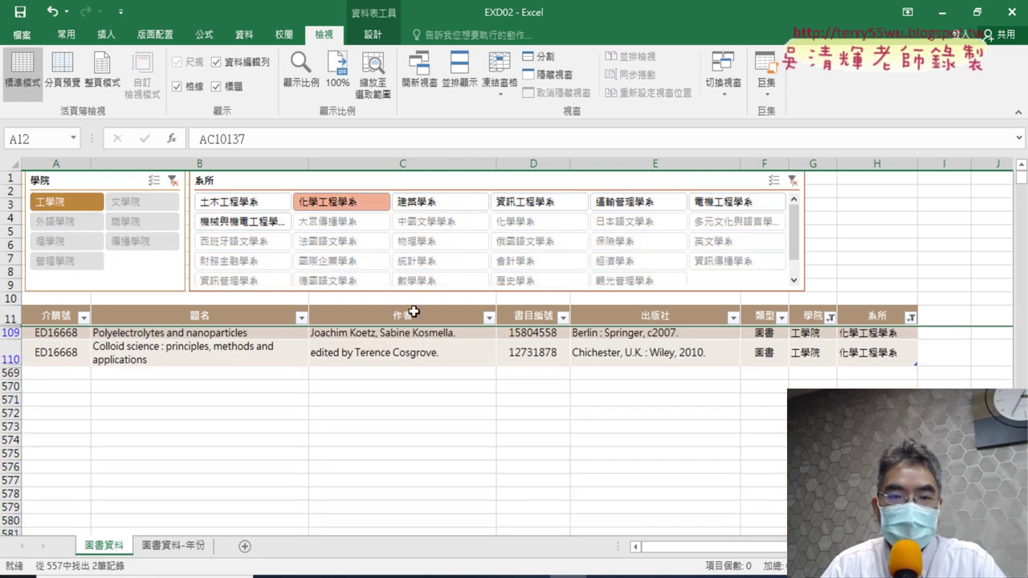
pyautogui.click(257, 204)
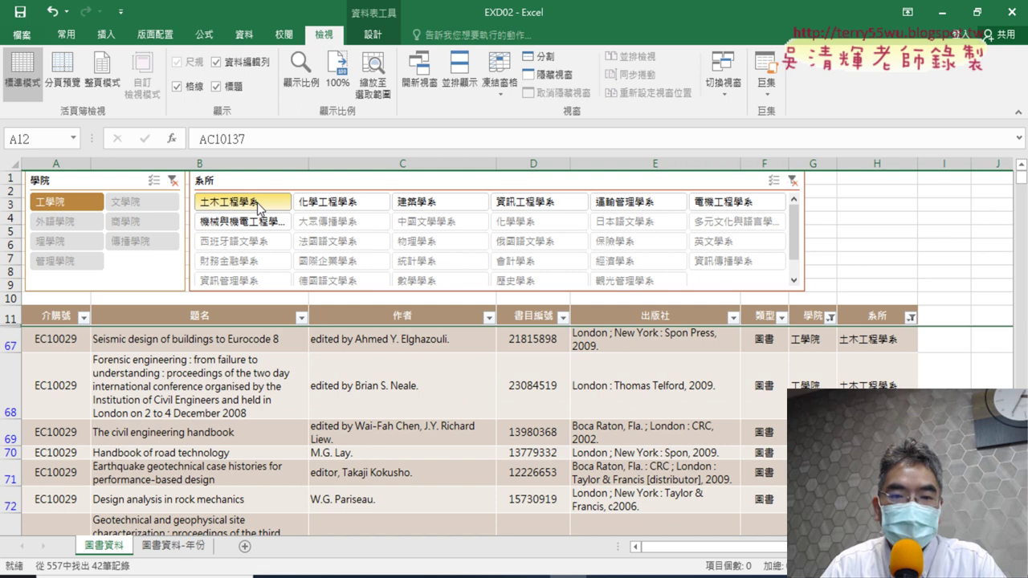
pyautogui.scroll(-2, 684, 396)
pyautogui.scroll(-1, 684, 396)
pyautogui.scroll(-3, 685, 396)
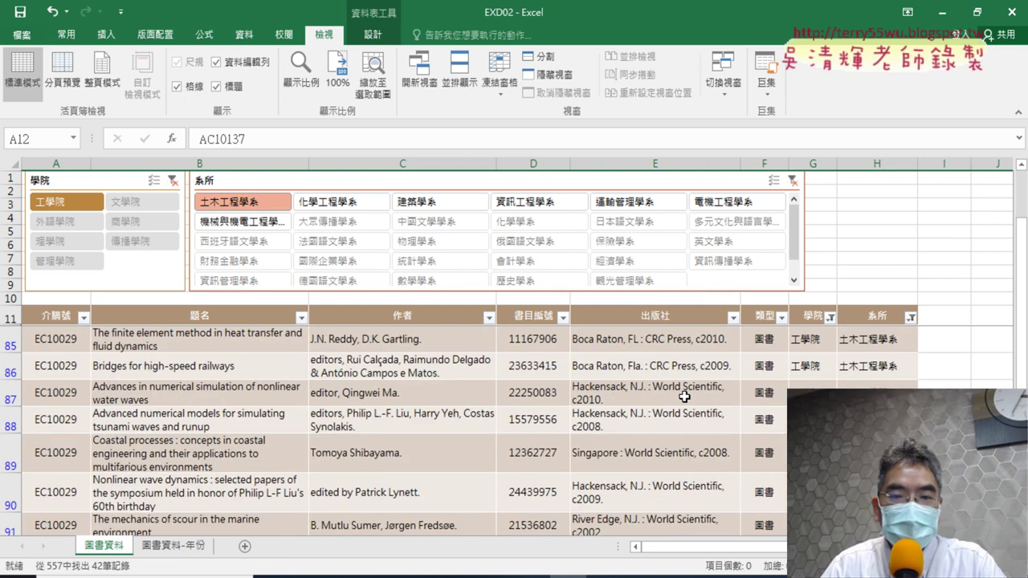
pyautogui.scroll(-1, 683, 395)
pyautogui.scroll(3, 675, 393)
pyautogui.scroll(3, 671, 394)
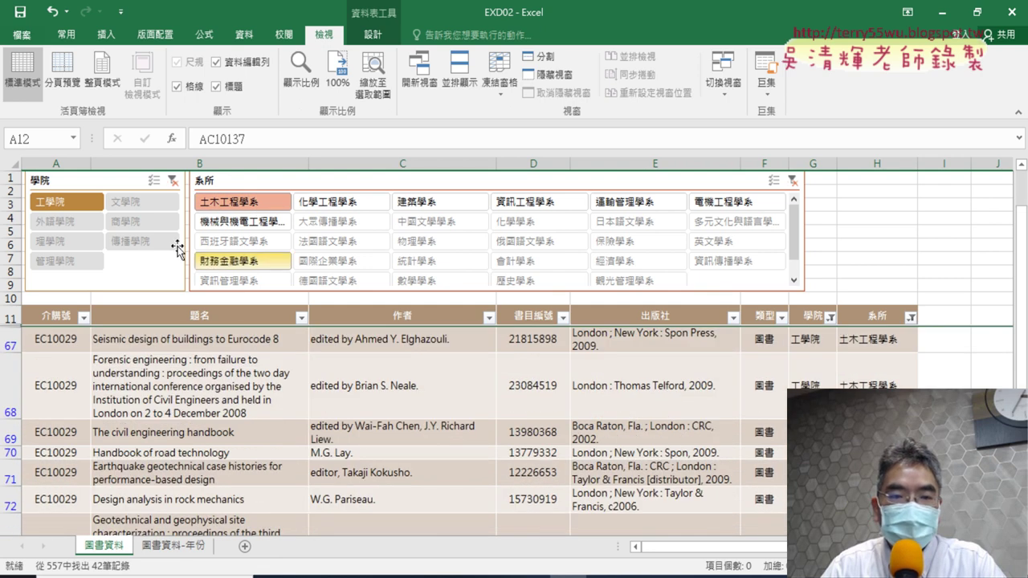